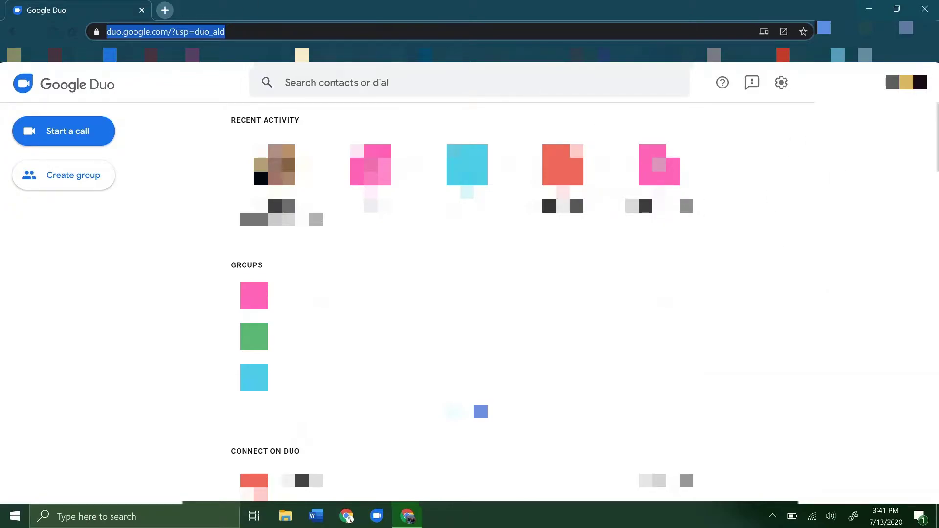
- Create a new Google Duo group, landing on its share screen with a join link
click(785, 181)
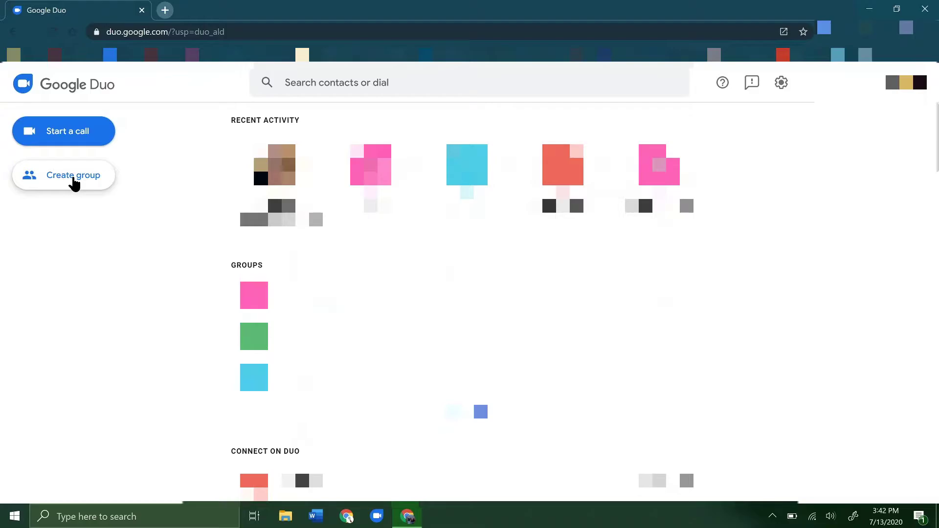
click(72, 176)
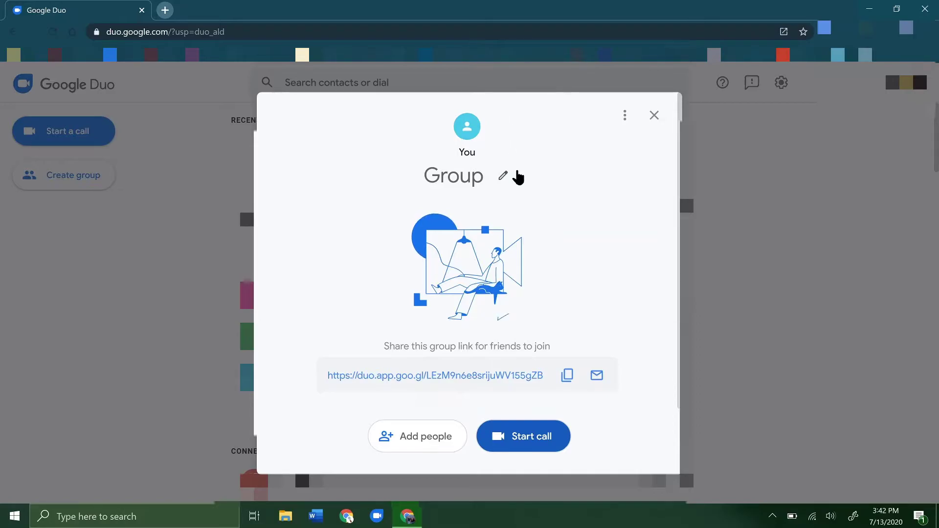
- Rename the new group from the default 'Group' to 'Group 1' and save it
click(505, 176)
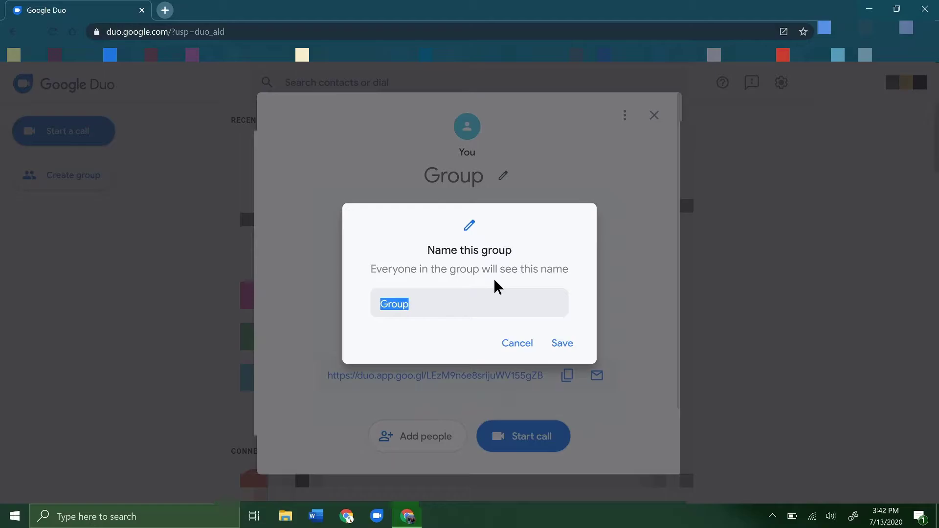
key(End)
text(1)
key(BackSpace)
key(alt+space)
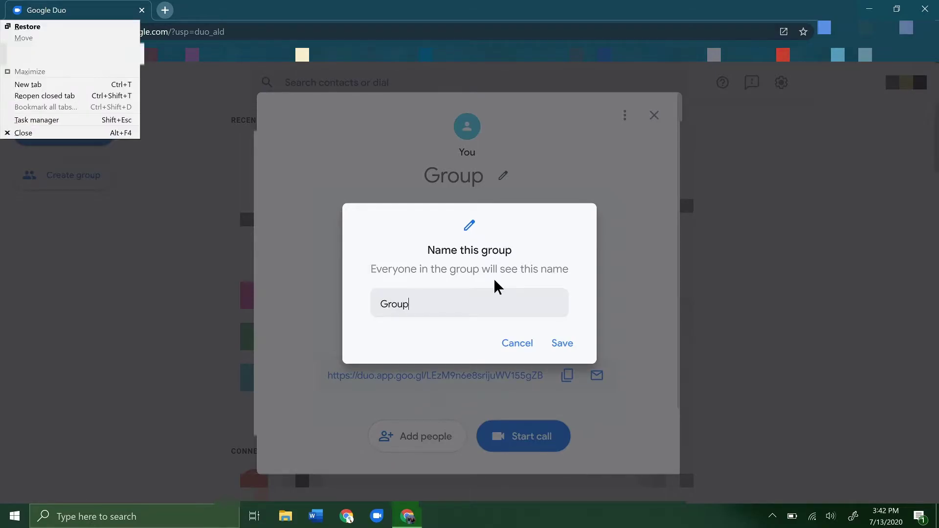
key(Escape)
text(1)
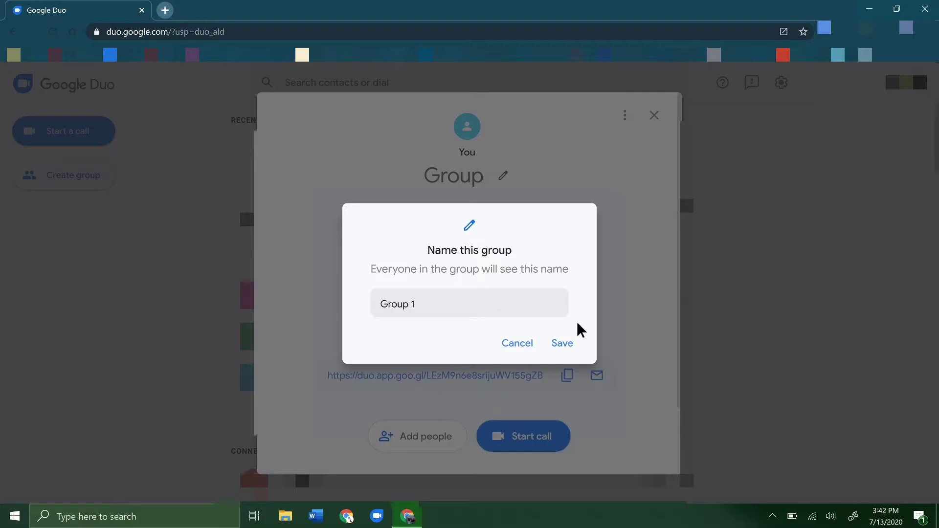
click(561, 344)
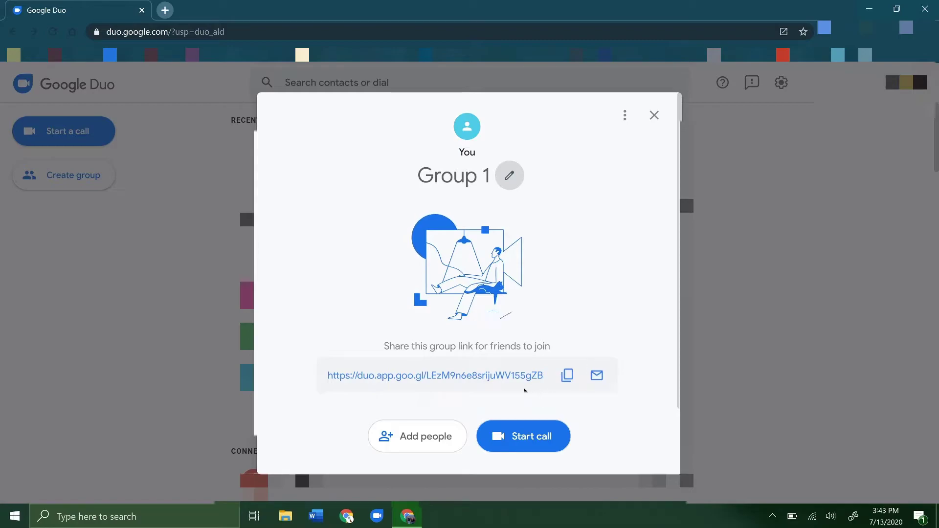
drag(543, 375, 329, 377)
click(631, 257)
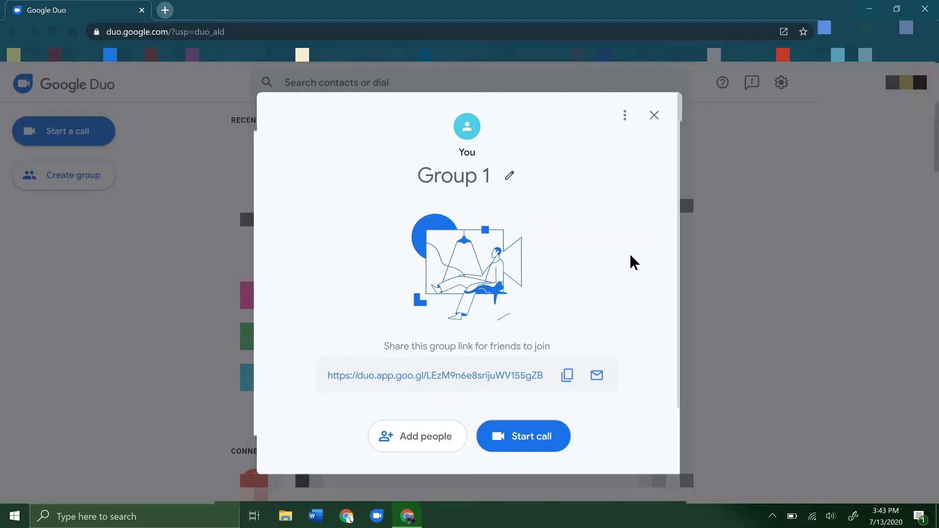
- Add two selected contacts as members of Group 1
click(423, 445)
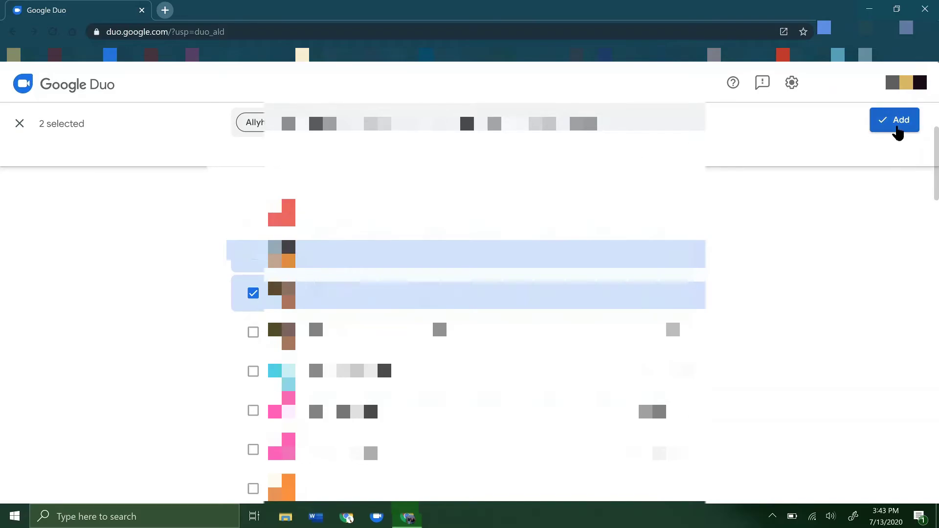
click(896, 126)
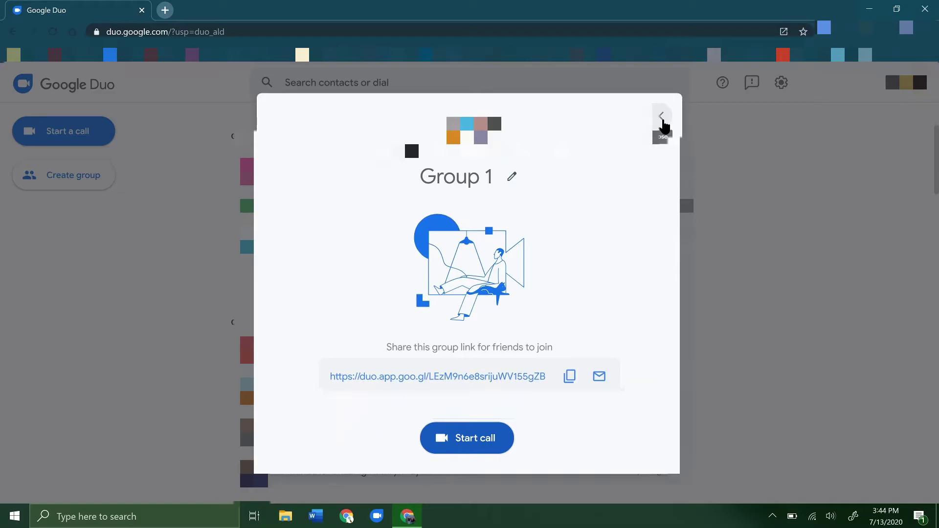
- Leave the Group 1 details and open the old one-member group 'Group' from the expanded list
click(662, 119)
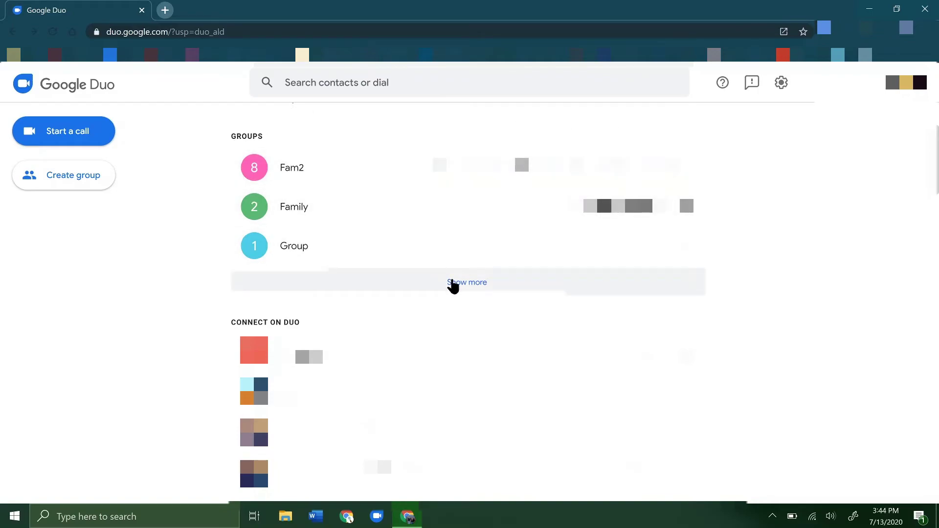
click(467, 284)
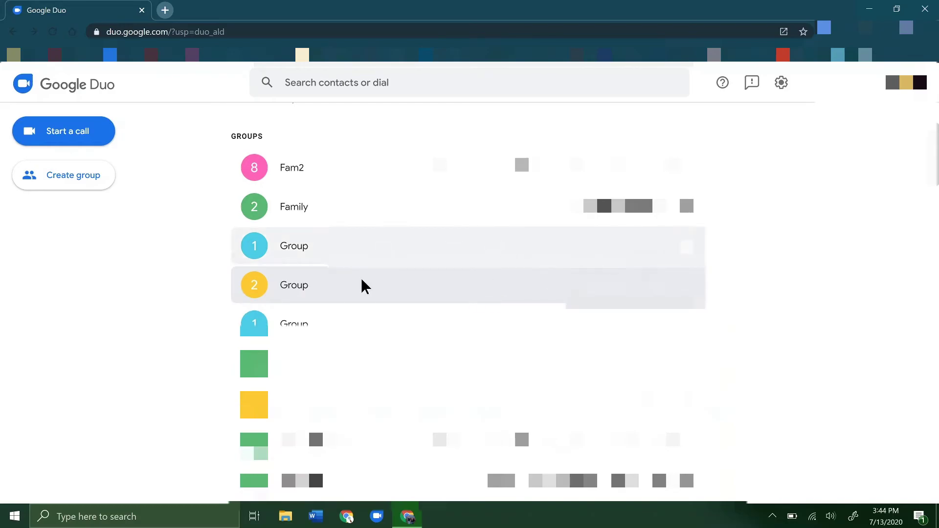
click(252, 248)
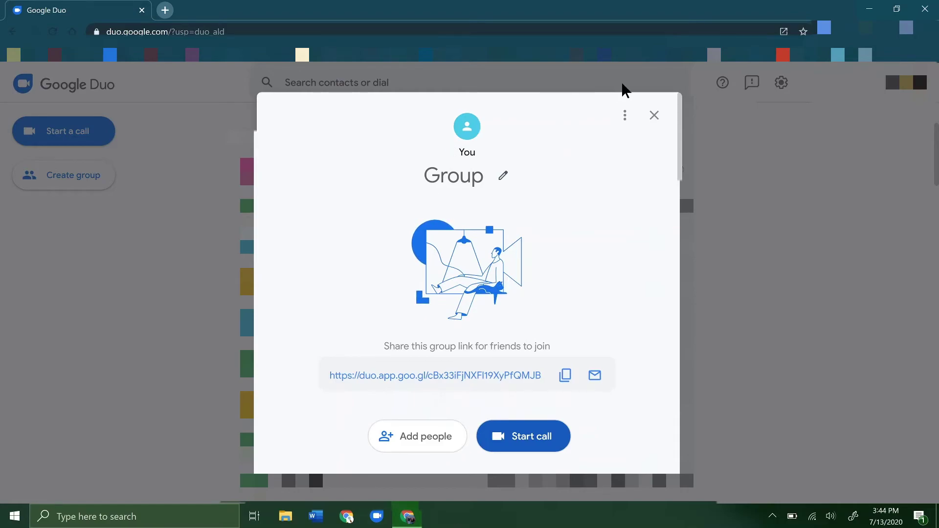
- Leave the old 'Group' via its options menu and confirm, removing it from the list
click(626, 117)
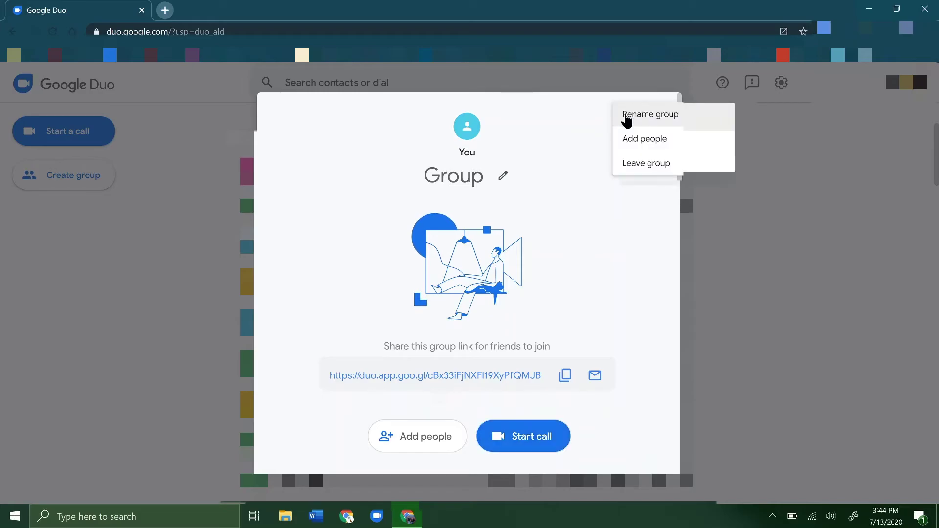
click(635, 163)
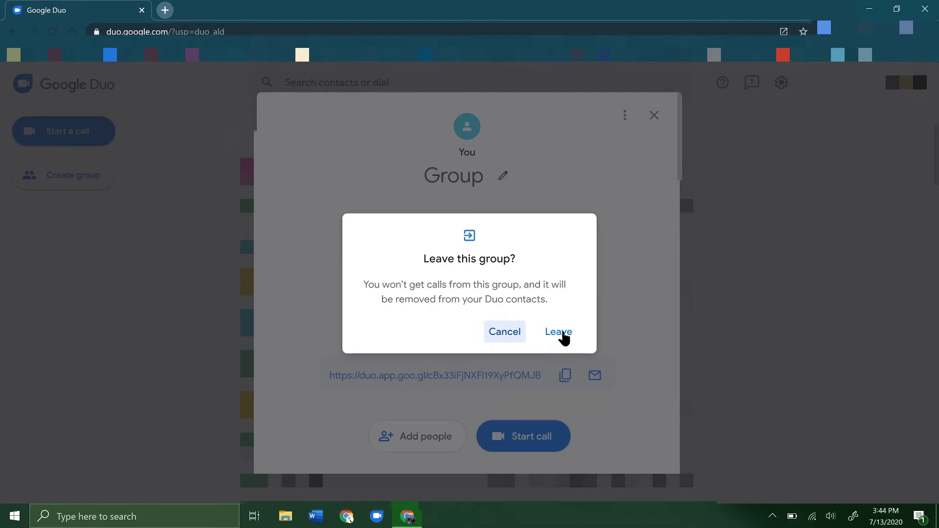
click(562, 329)
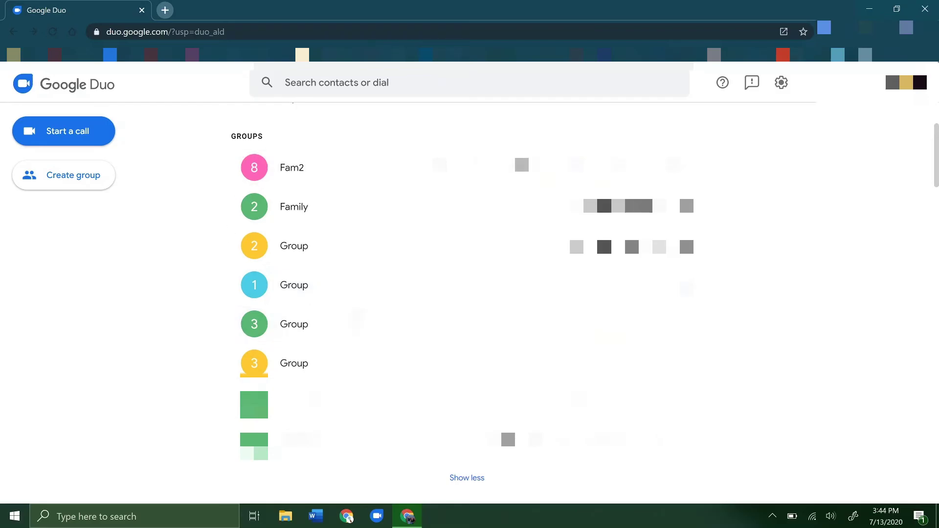
click(341, 284)
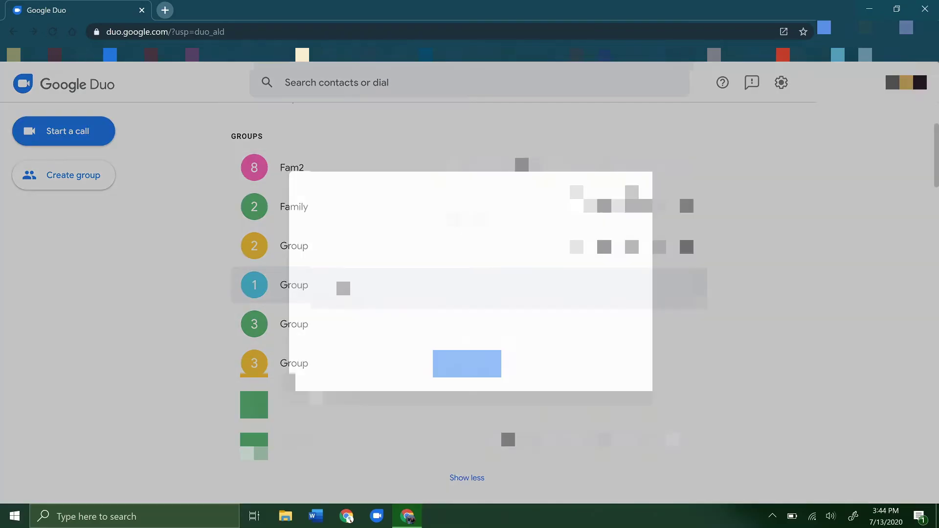